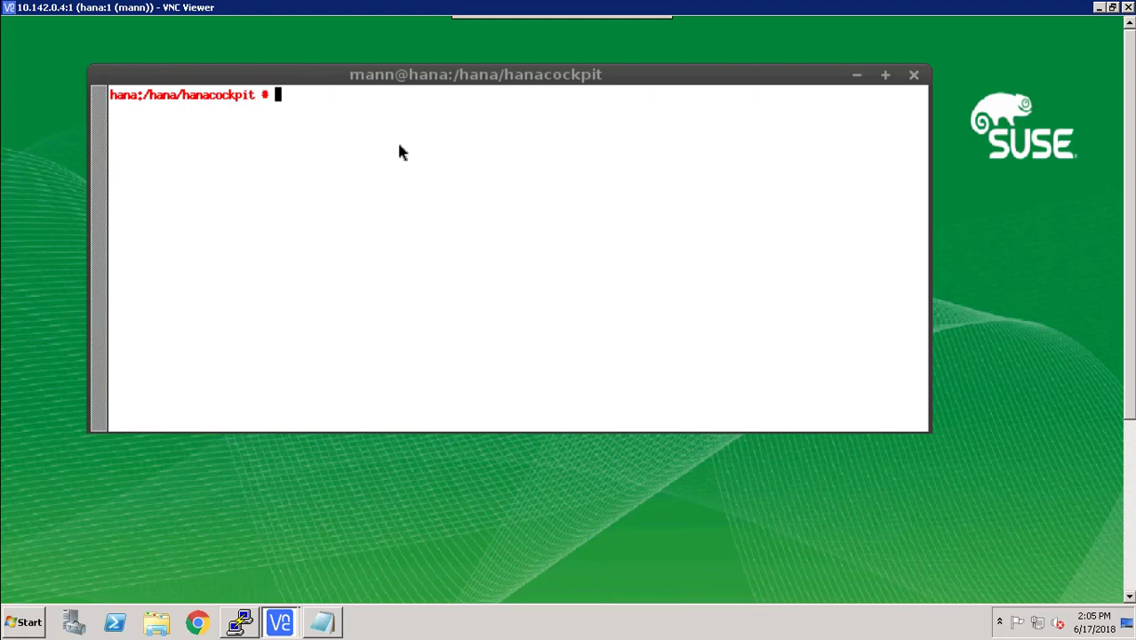
- List the contents of the hanacockpit folder and launch the graphical installer with ./hdblcmgui.sh
{"action": "type", "text": "ls"}
{"action": "key", "text": "Return"}
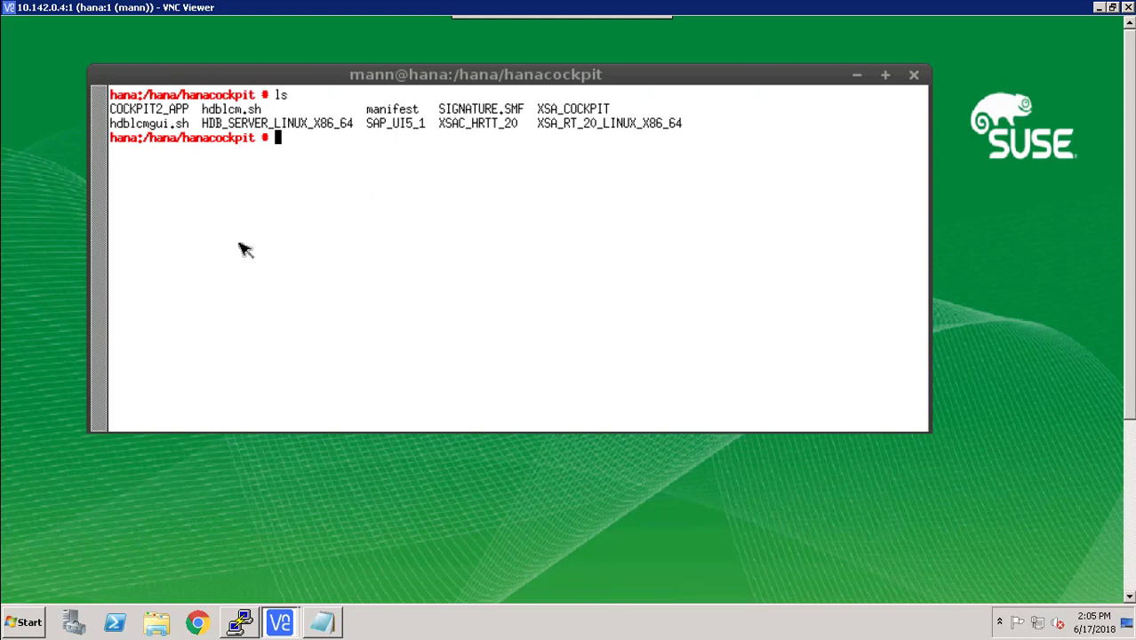
{"action": "type", "text": "./hdblcmgui.sh"}
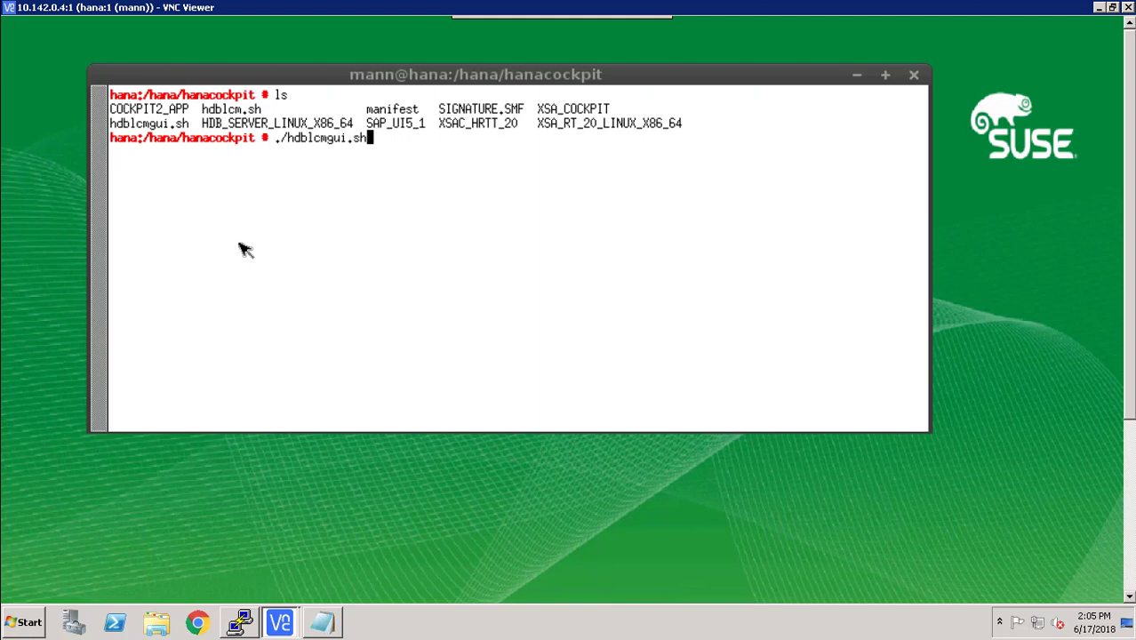
{"action": "key", "text": "Return"}
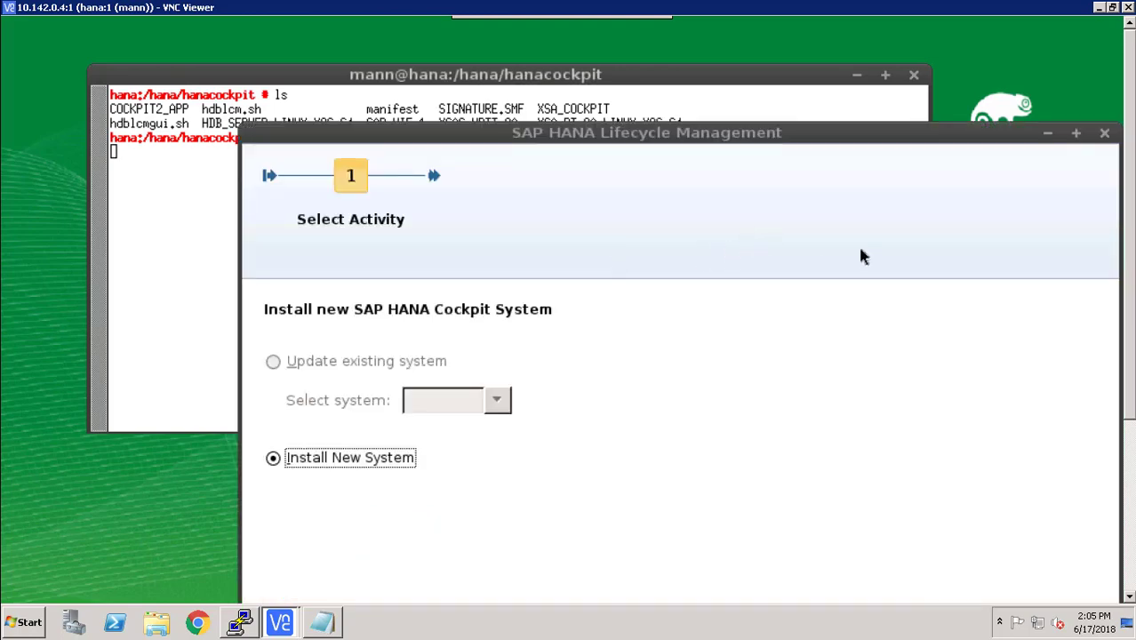
- Bring the whole installer window into view and continue with the Install New System activity
{"action": "left_click_drag", "start_coordinate": [797, 140], "coordinate": [668, 64]}
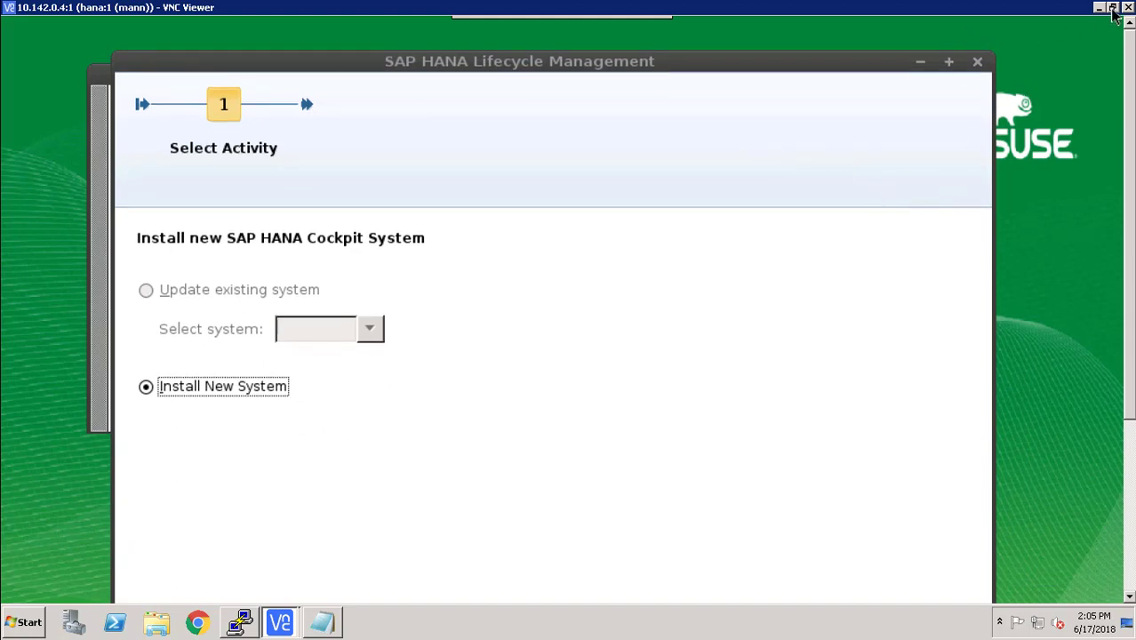
{"action": "key", "text": "super+Down"}
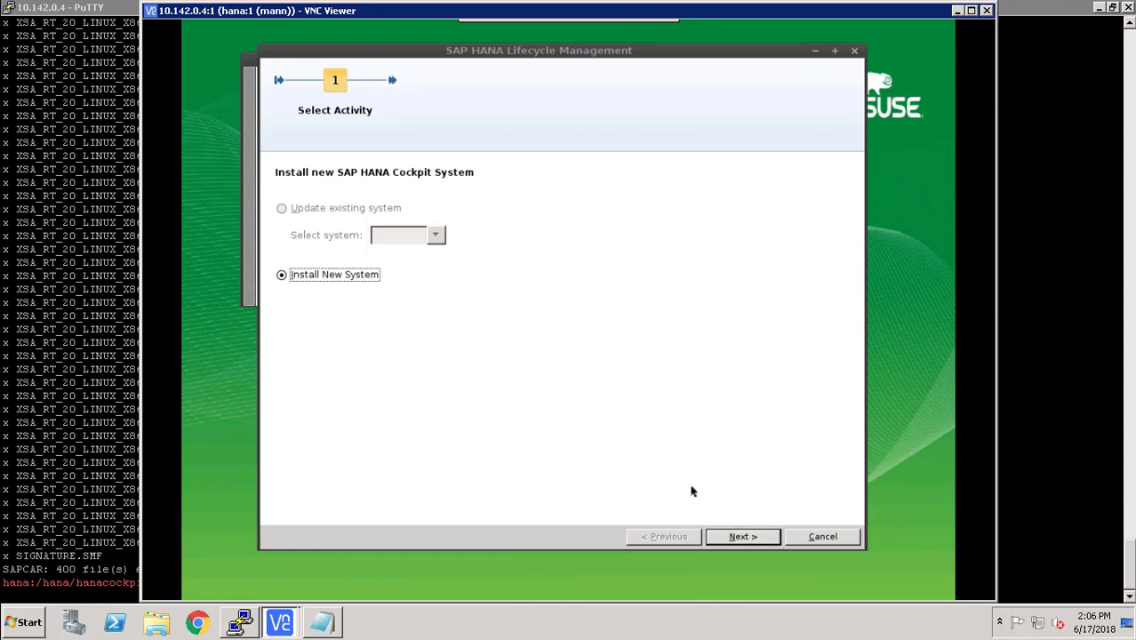
{"action": "left_click", "coordinate": [752, 539]}
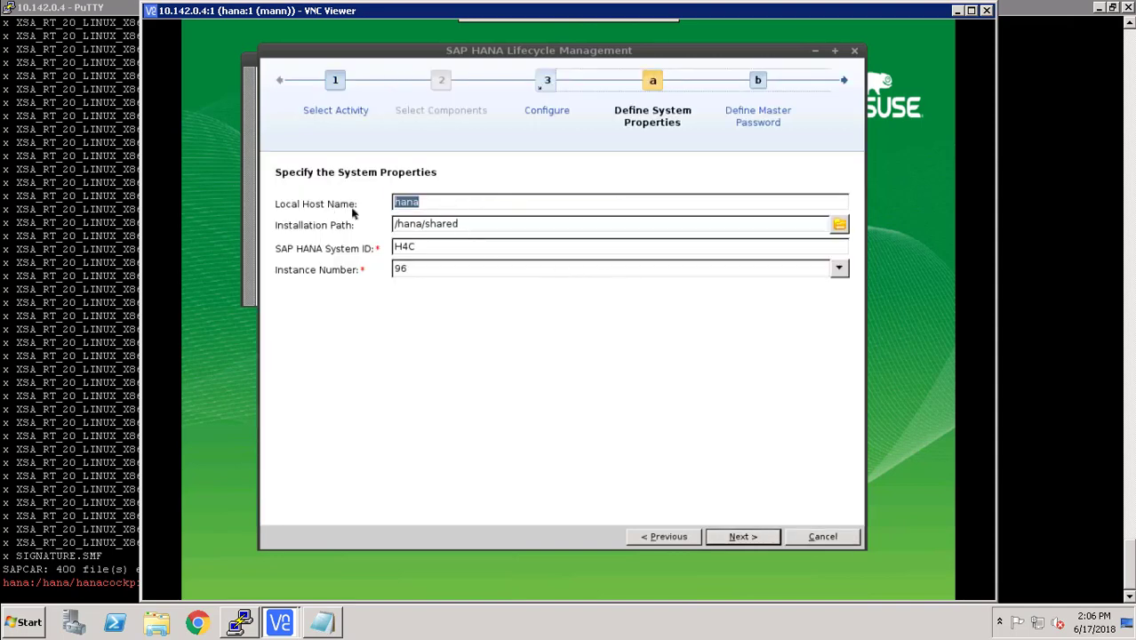
- Accept the system properties with host hana, path /hana/shared, system ID H4C and instance number 96
{"action": "left_click", "coordinate": [476, 225]}
{"action": "left_click", "coordinate": [429, 248]}
{"action": "left_click", "coordinate": [749, 538]}
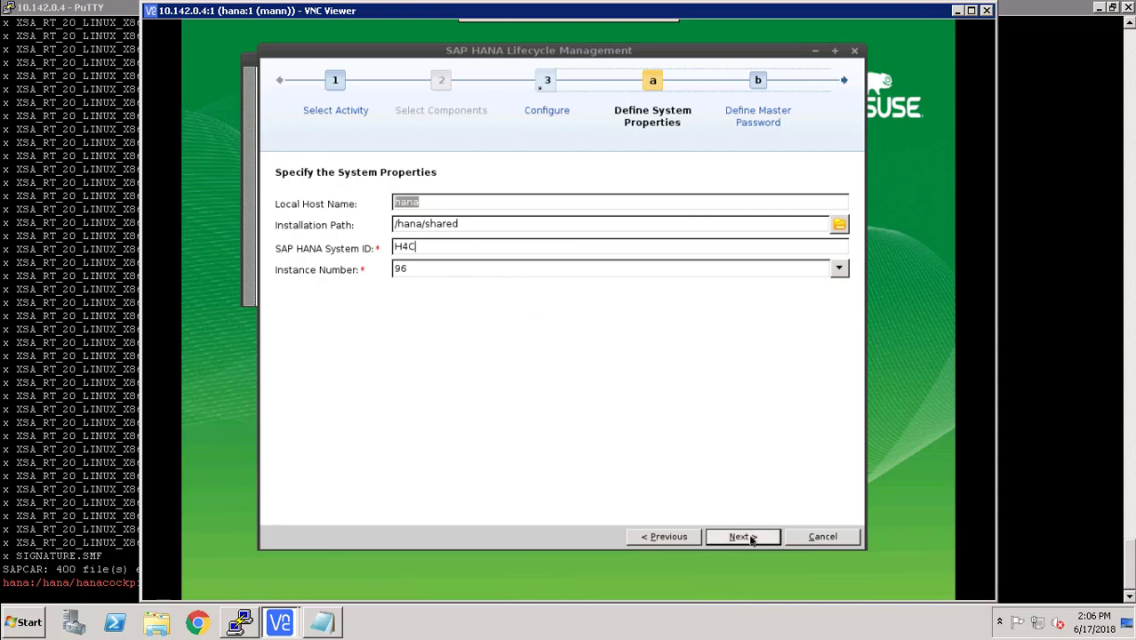
{"action": "left_click", "coordinate": [750, 538]}
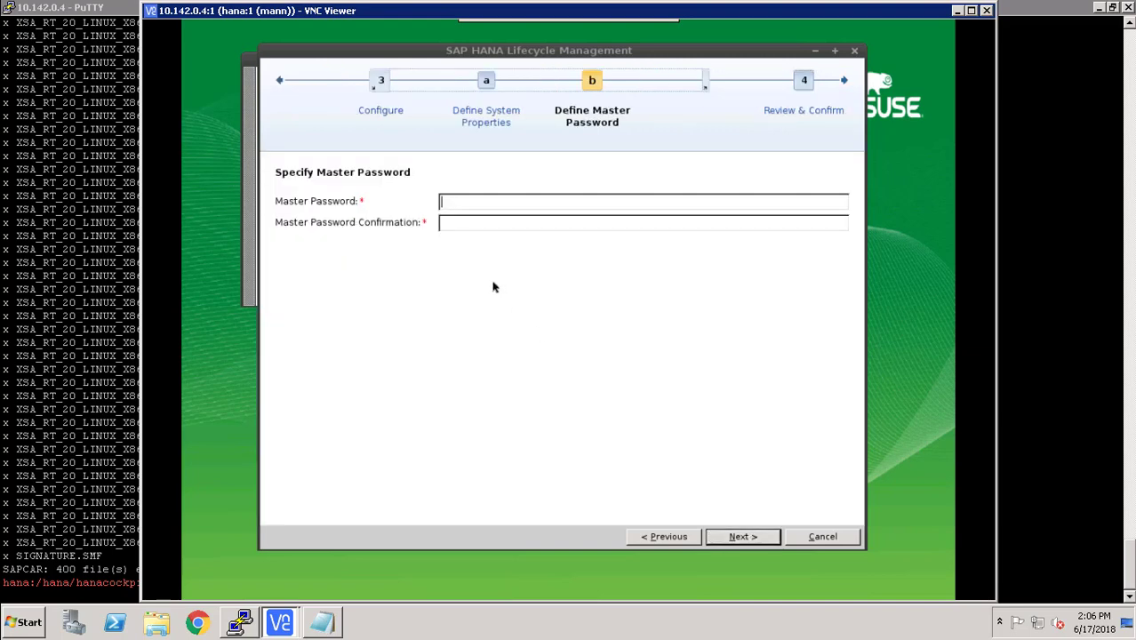
- Enter the master password and its confirmation, and continue to the installation summary
{"action": "type", "text": "••••••••••••"}
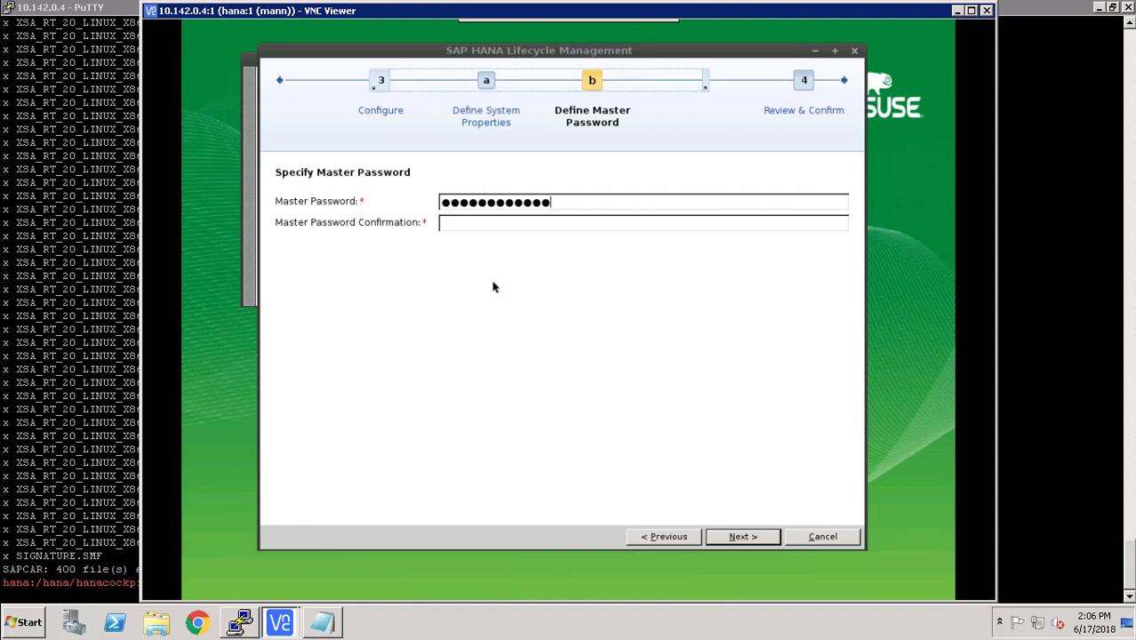
{"action": "key", "text": "Tab"}
{"action": "type", "text": "•••••••••••••"}
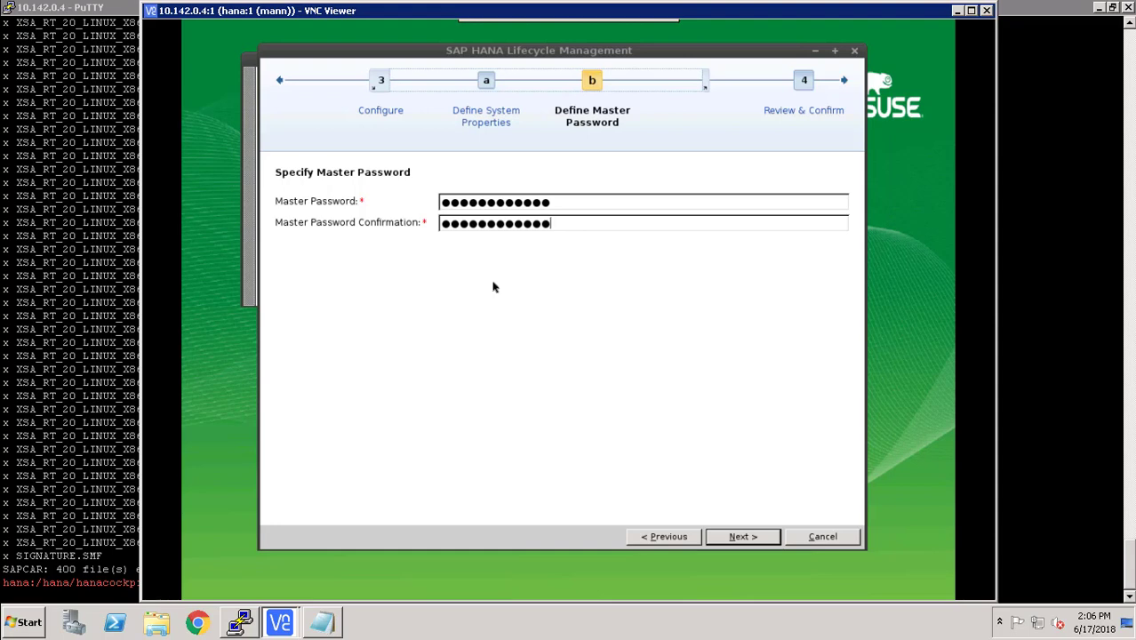
{"action": "left_click", "coordinate": [752, 538]}
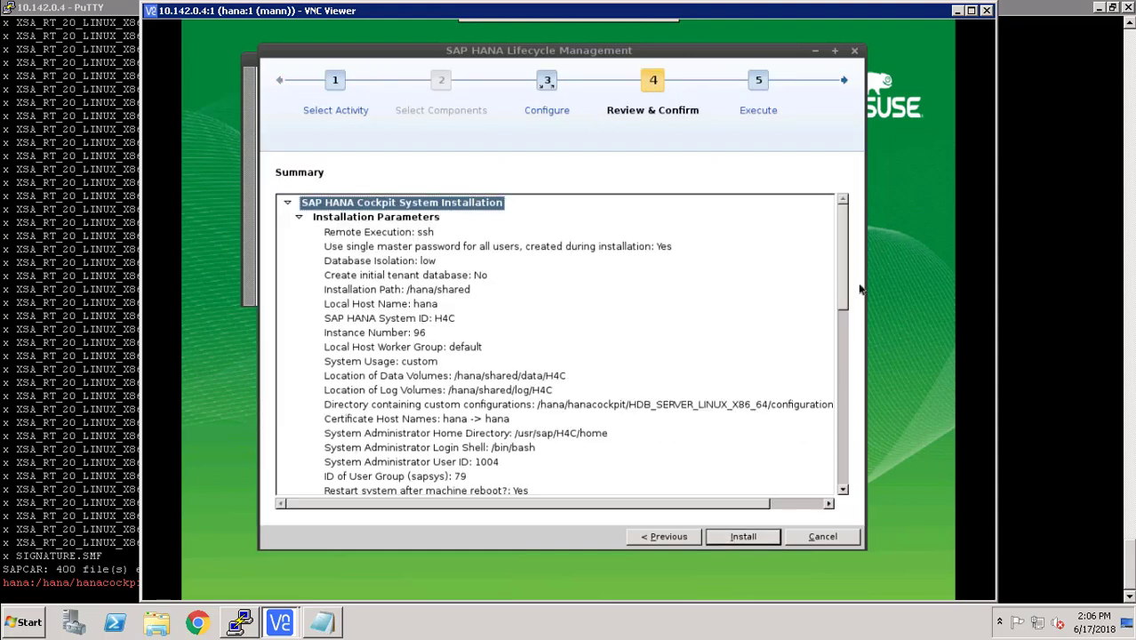
- Review the installation parameters in the summary and start the SAP HANA Cockpit installation
{"action": "left_click_drag", "start_coordinate": [845, 271], "coordinate": [846, 278]}
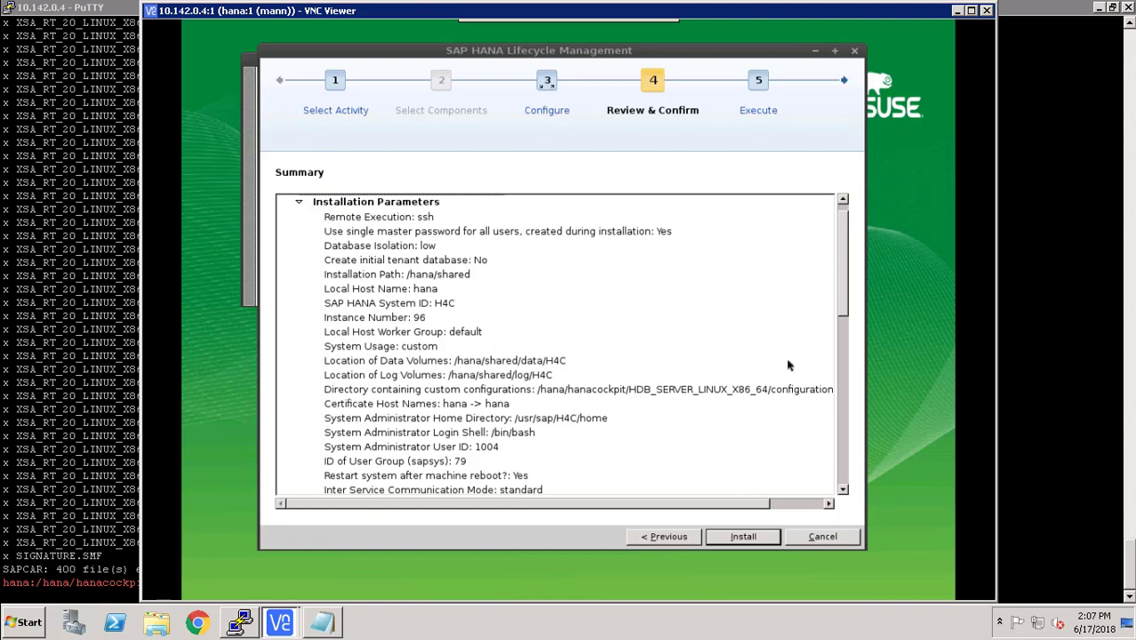
{"action": "scroll", "coordinate": [451, 377], "scroll_direction": "down", "scroll_amount": 3}
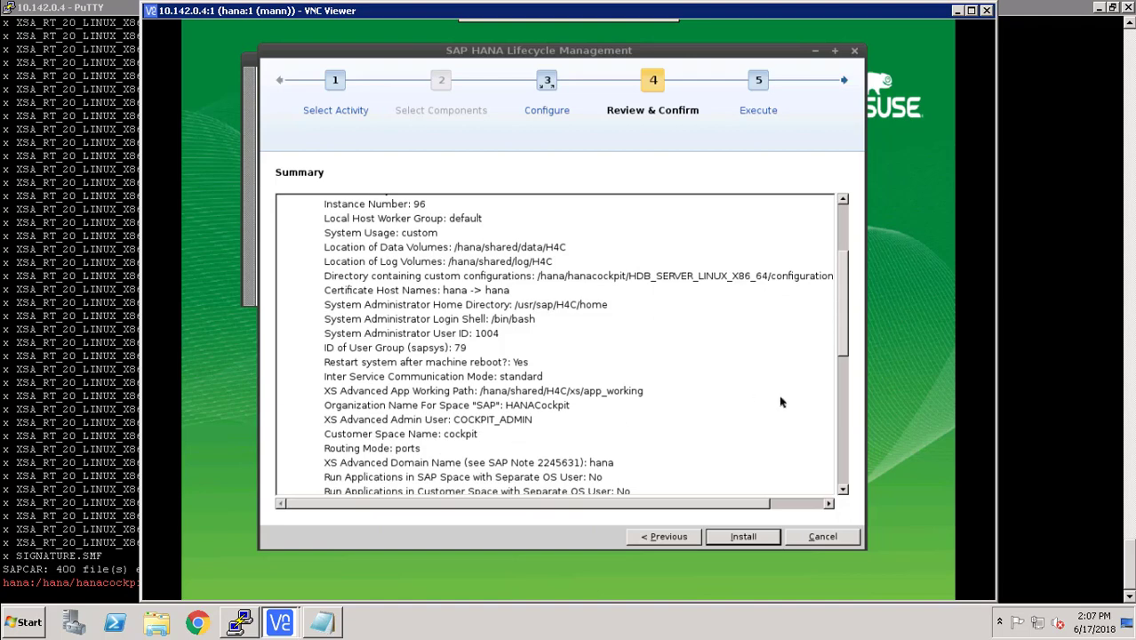
{"action": "left_click", "coordinate": [747, 542]}
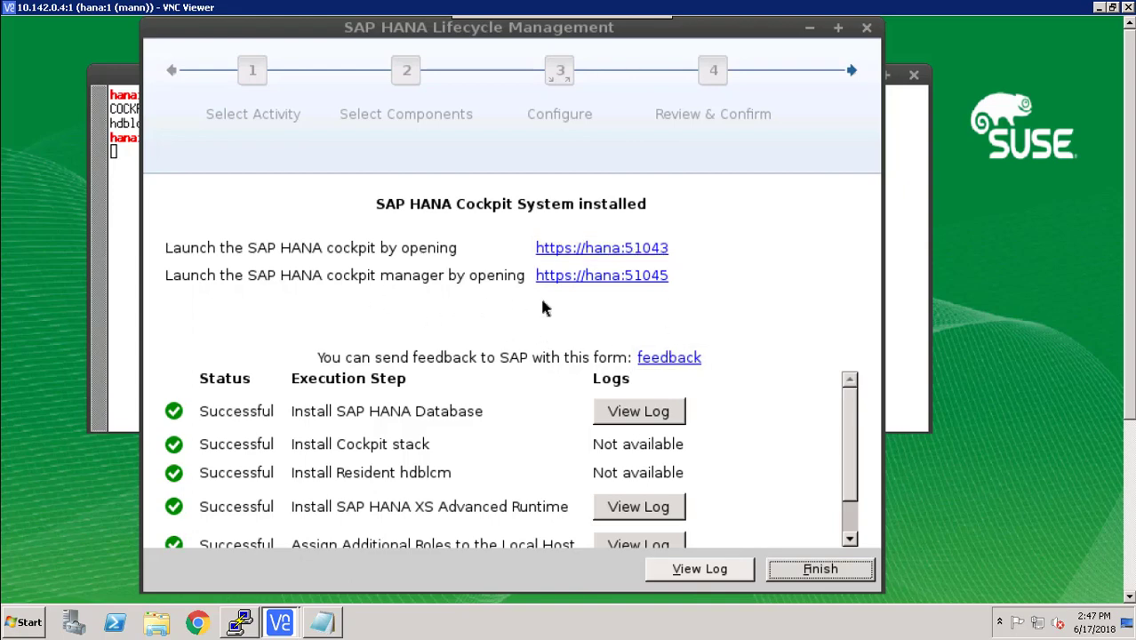
{"action": "left_click", "coordinate": [635, 253]}
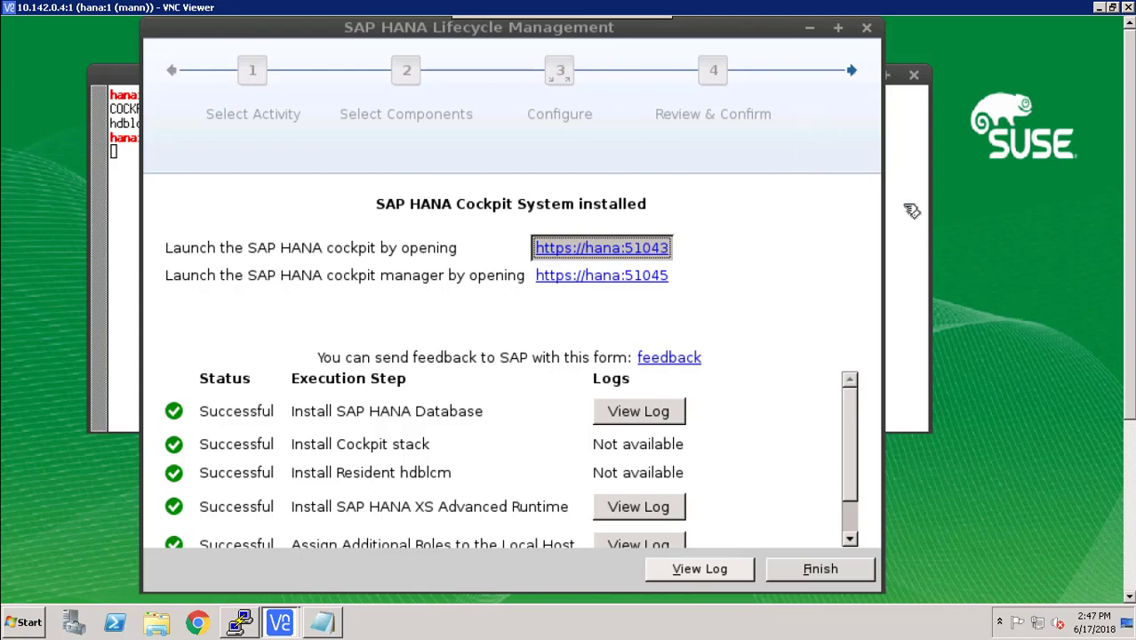
{"action": "left_click", "coordinate": [968, 129]}
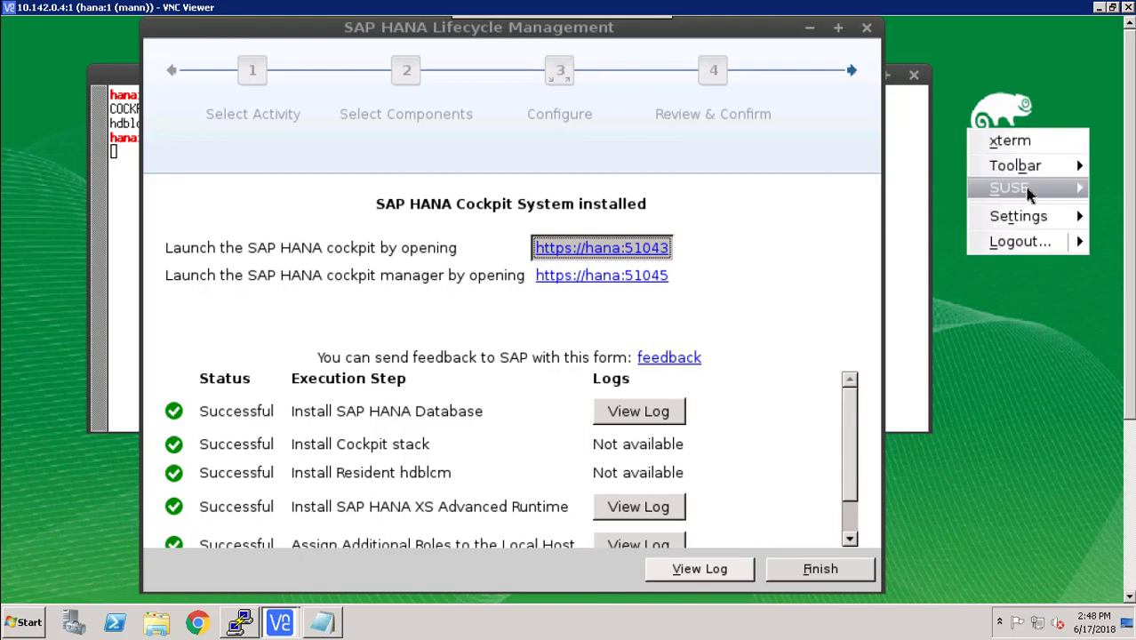
{"action": "mouse_move", "coordinate": [1028, 195]}
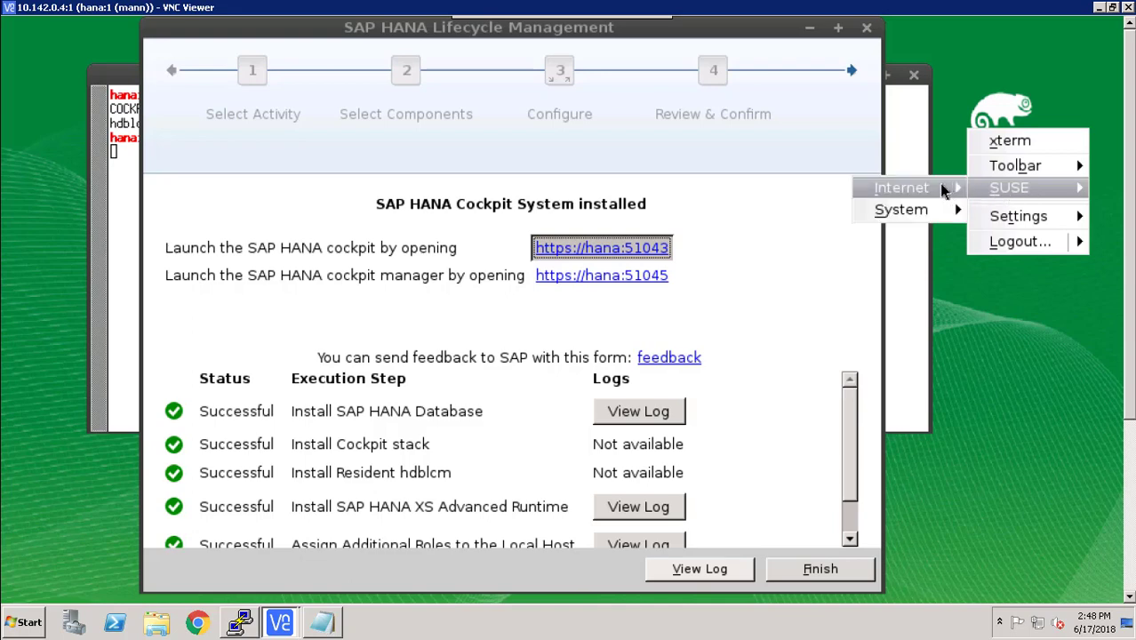
{"action": "mouse_move", "coordinate": [944, 189]}
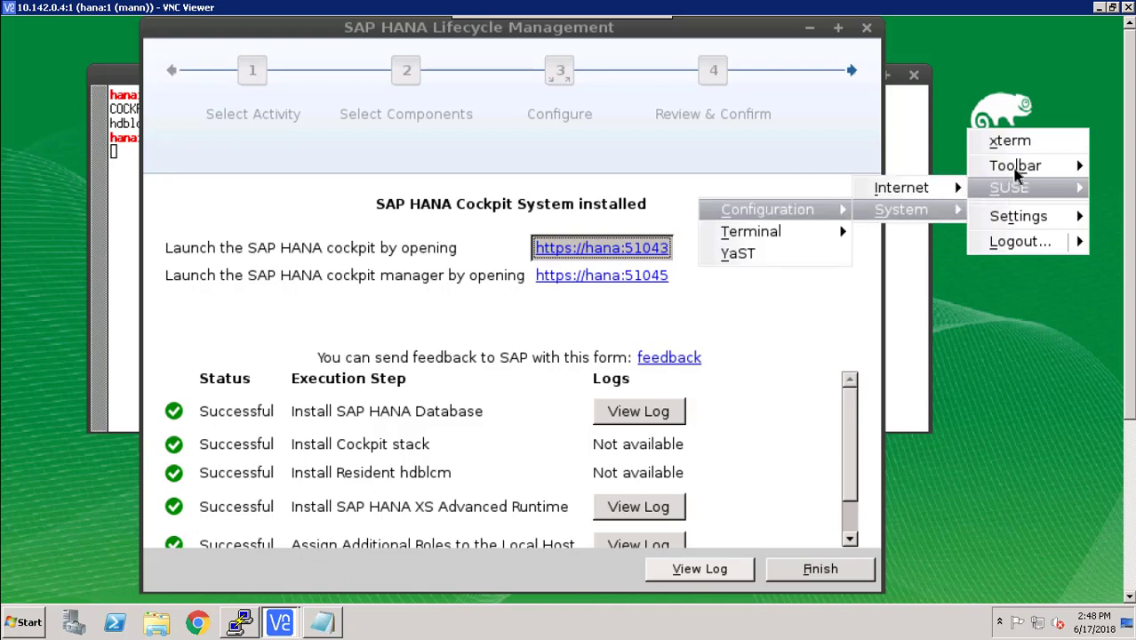
{"action": "mouse_move", "coordinate": [1018, 168]}
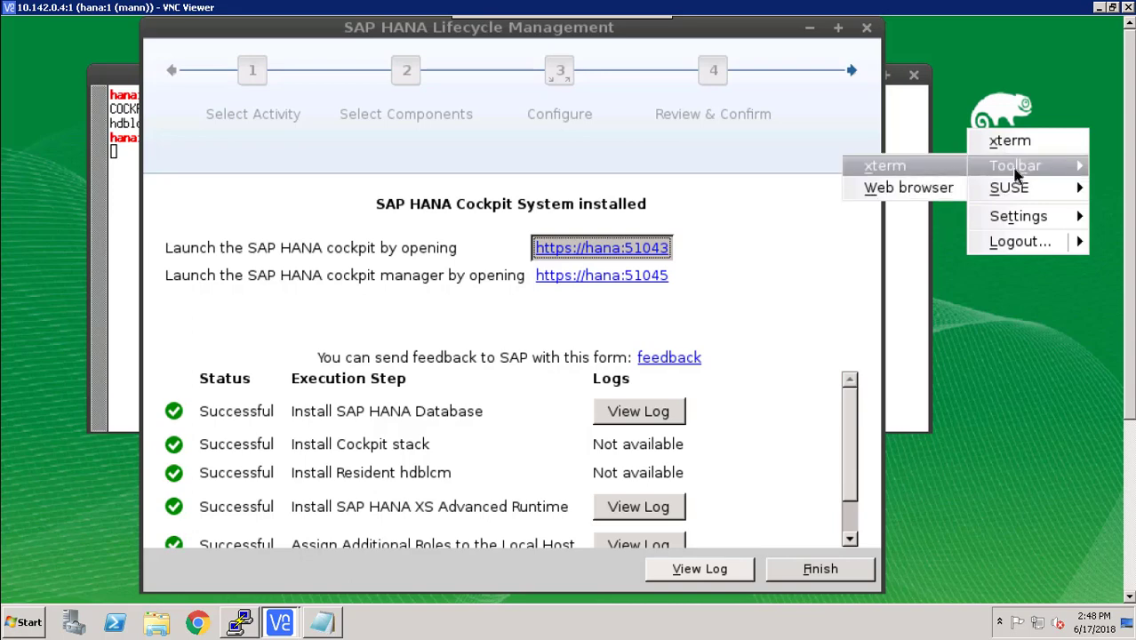
{"action": "left_click", "coordinate": [933, 189]}
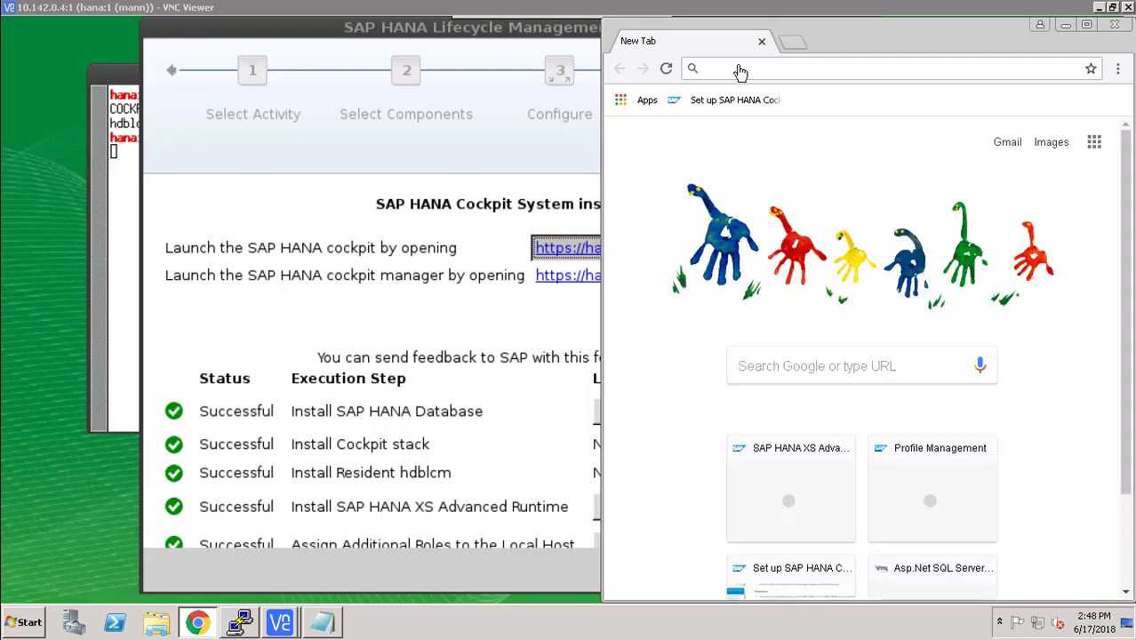
{"action": "type", "text": "h"}
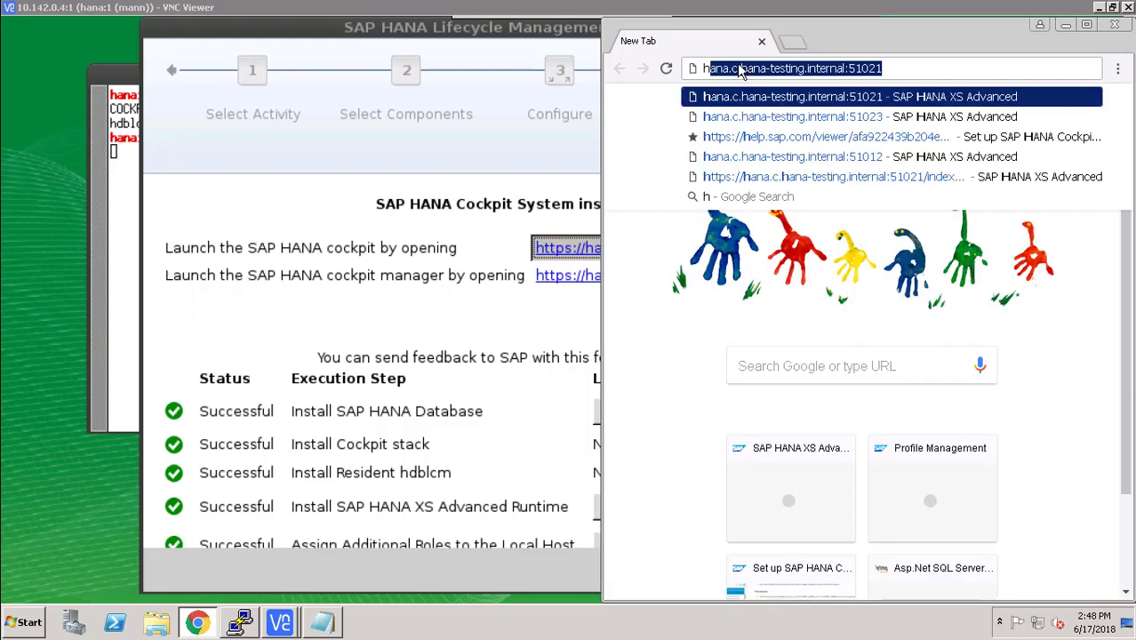
{"action": "type", "text": "ttps"}
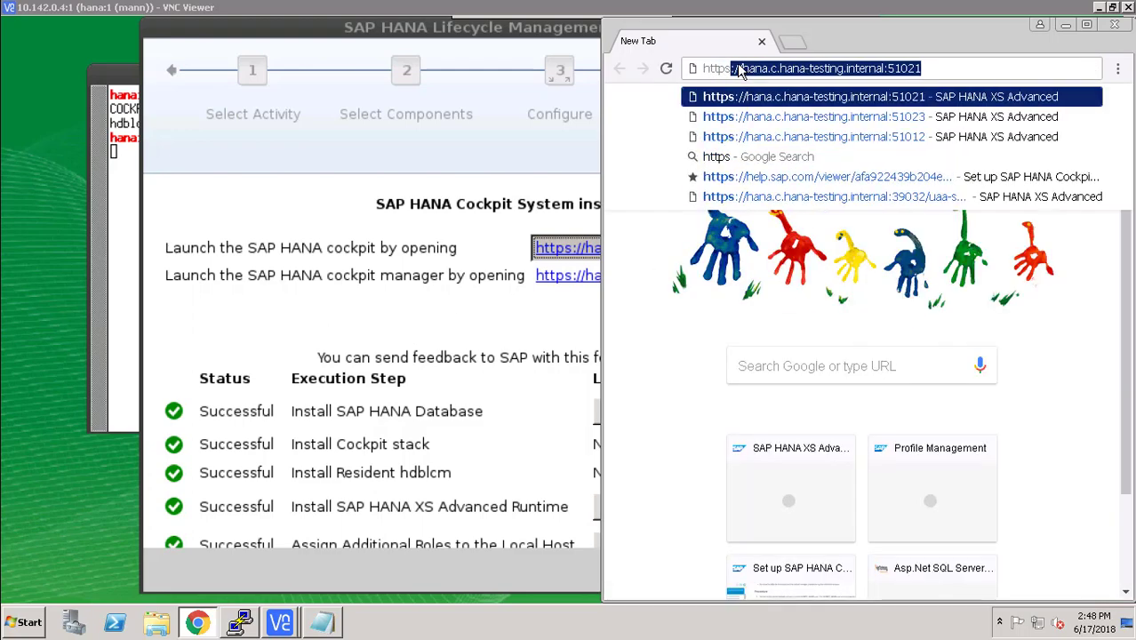
{"action": "type", "text": "://hana"}
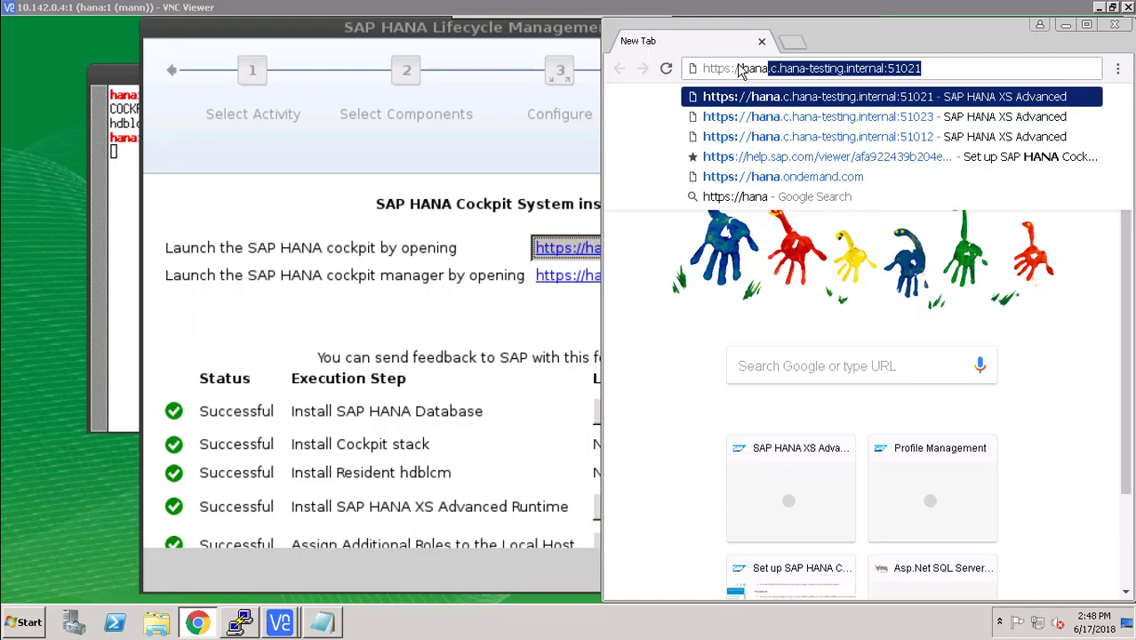
{"action": "type", "text": ":5"}
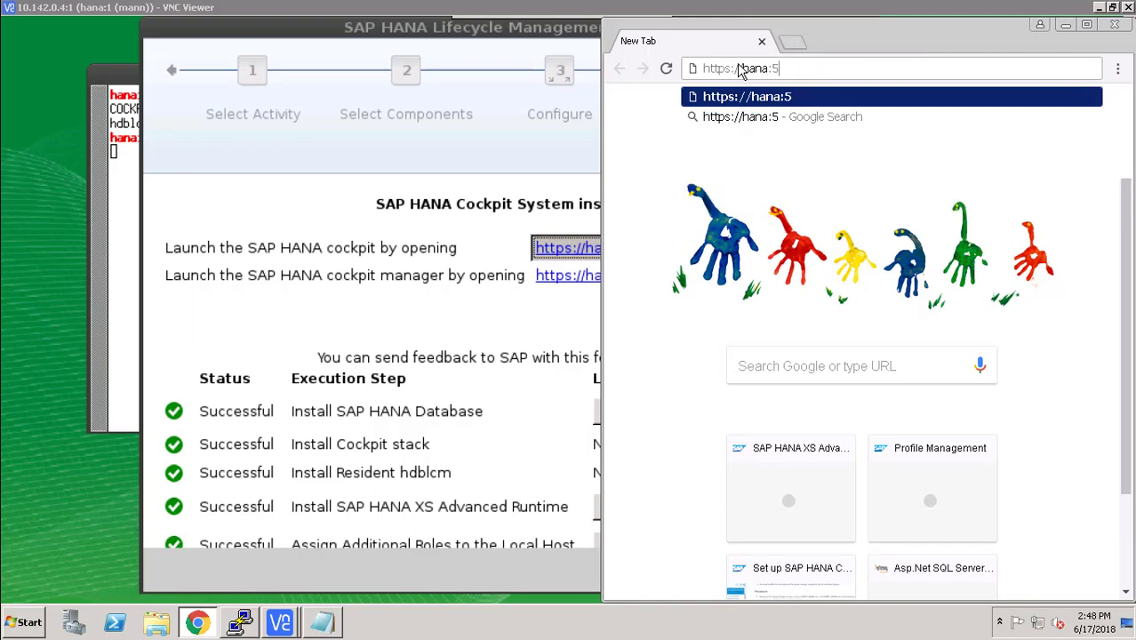
{"action": "type", "text": "1043"}
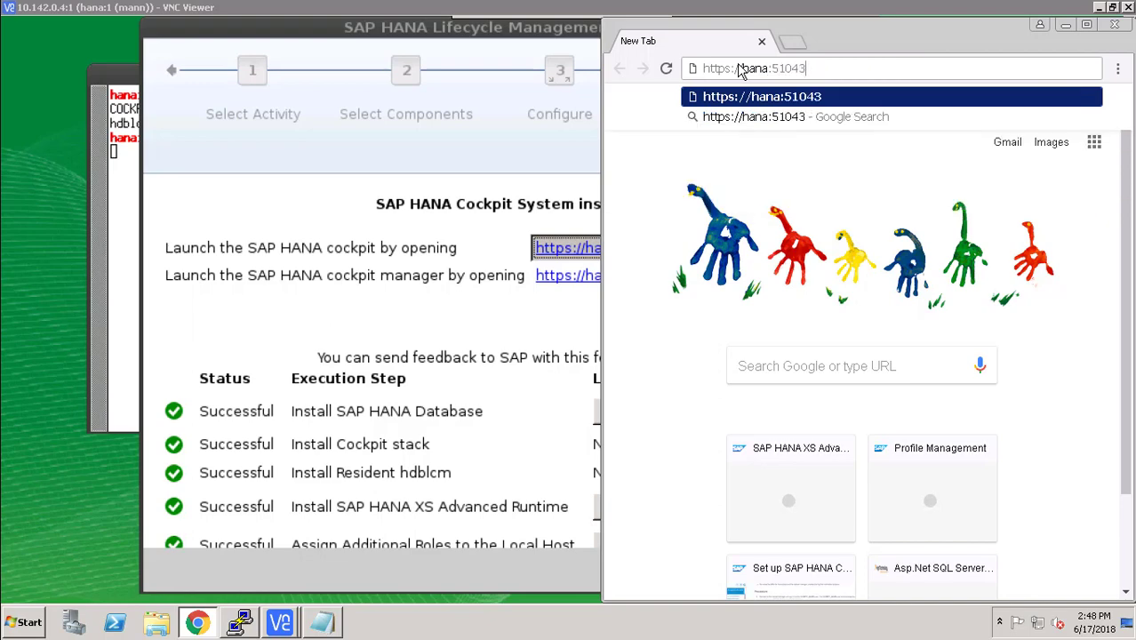
{"action": "key", "text": "Return"}
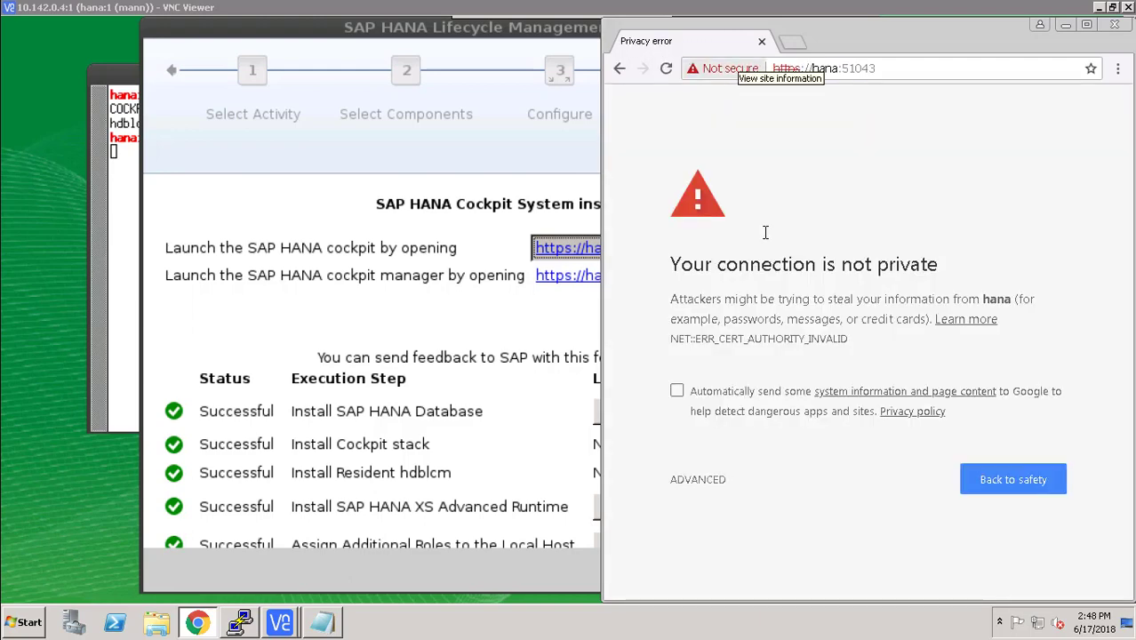
- Proceed to hana past the certificate warning to reach the SAP HANA XS Advanced logon page
{"action": "left_click", "coordinate": [712, 479]}
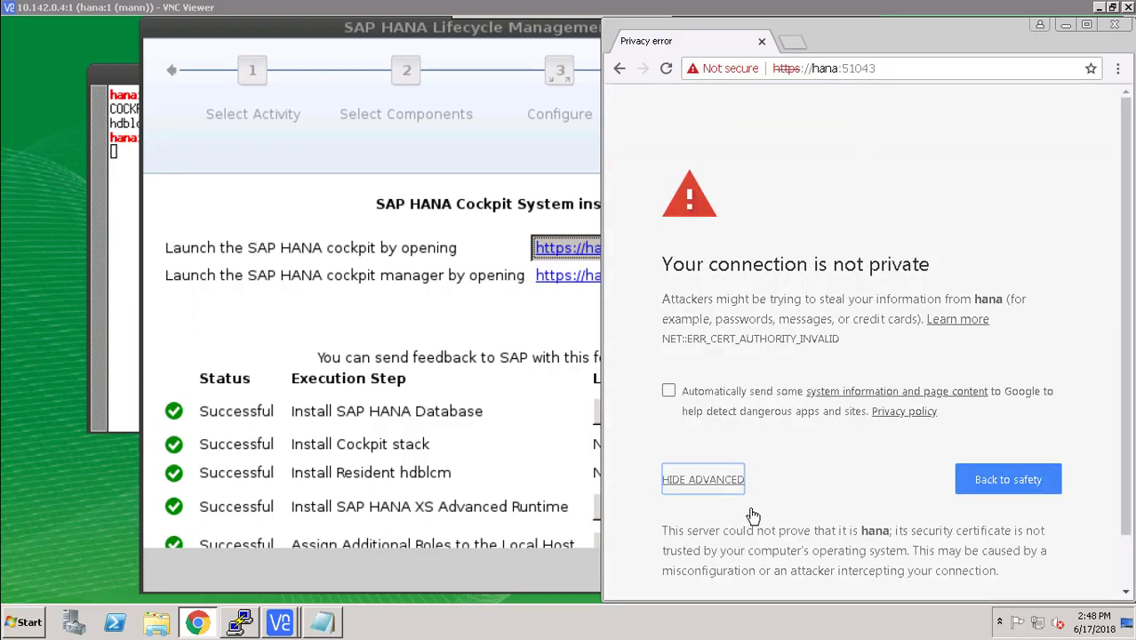
{"action": "scroll", "coordinate": [1127, 473], "scroll_direction": "down", "scroll_amount": 1}
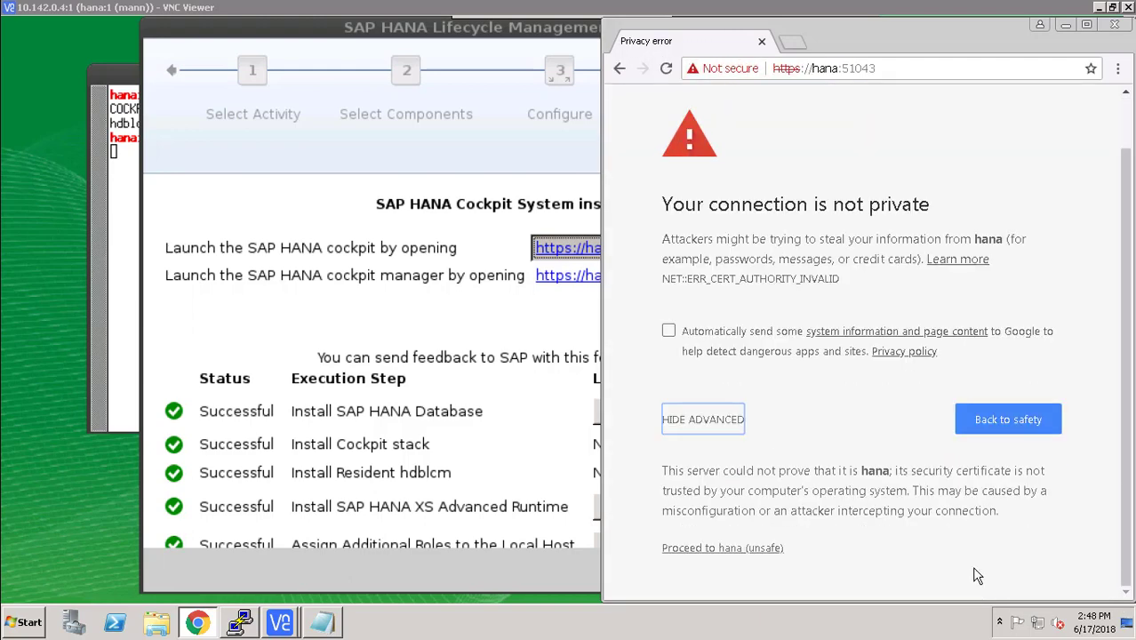
{"action": "left_click", "coordinate": [759, 548]}
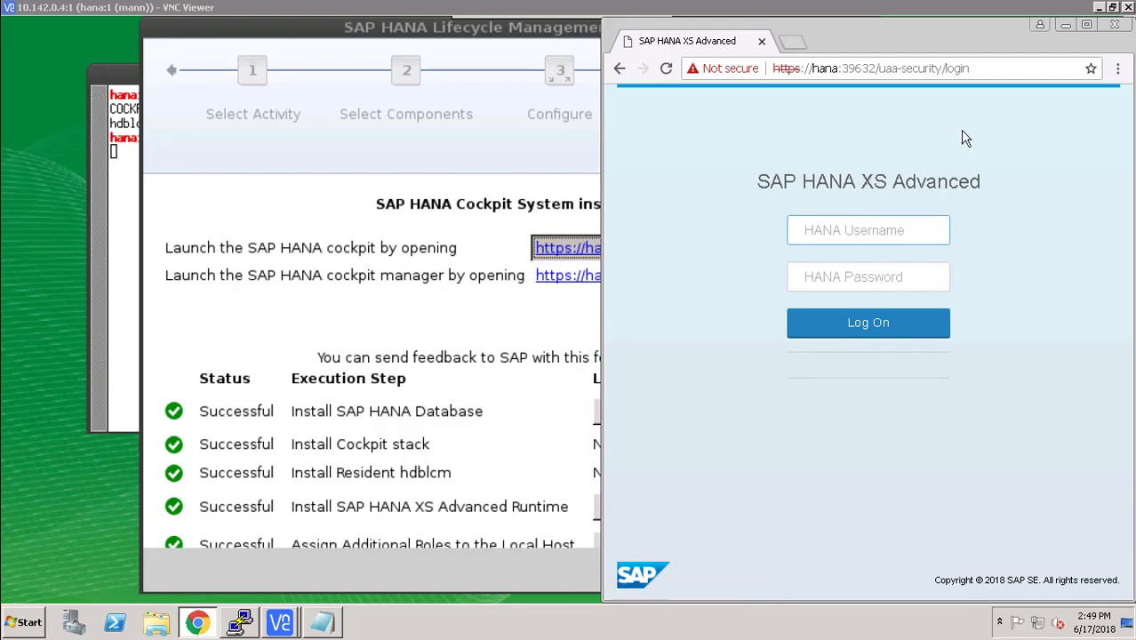
- View the logon page in a maximized browser window and return to the installer in VNC Viewer
{"action": "left_click", "coordinate": [1088, 26]}
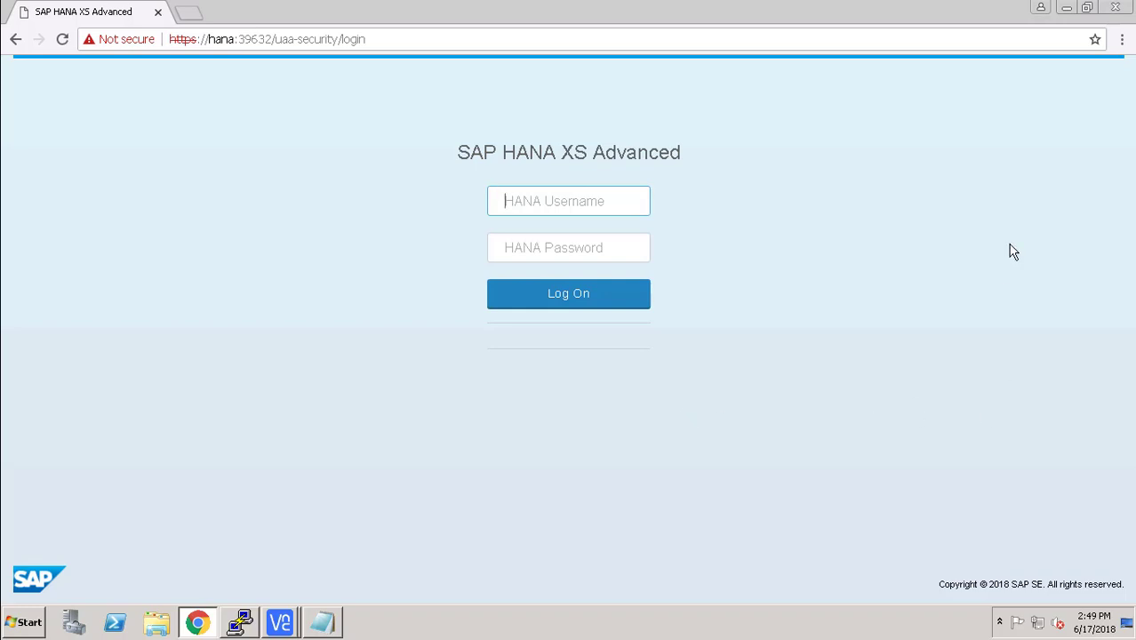
{"action": "left_click", "coordinate": [1067, 10]}
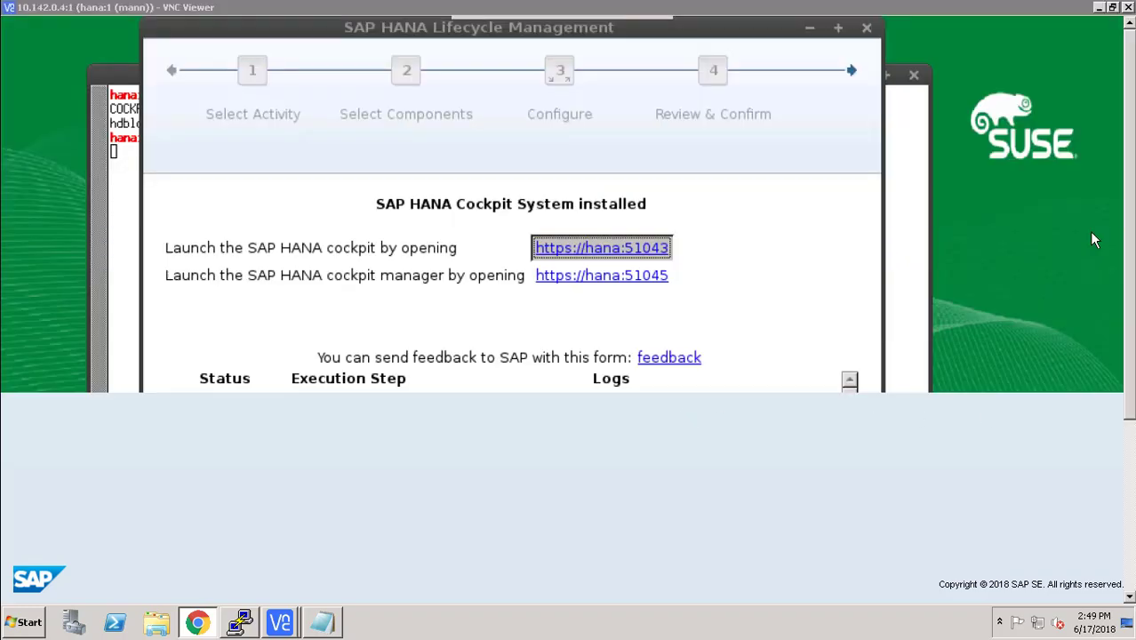